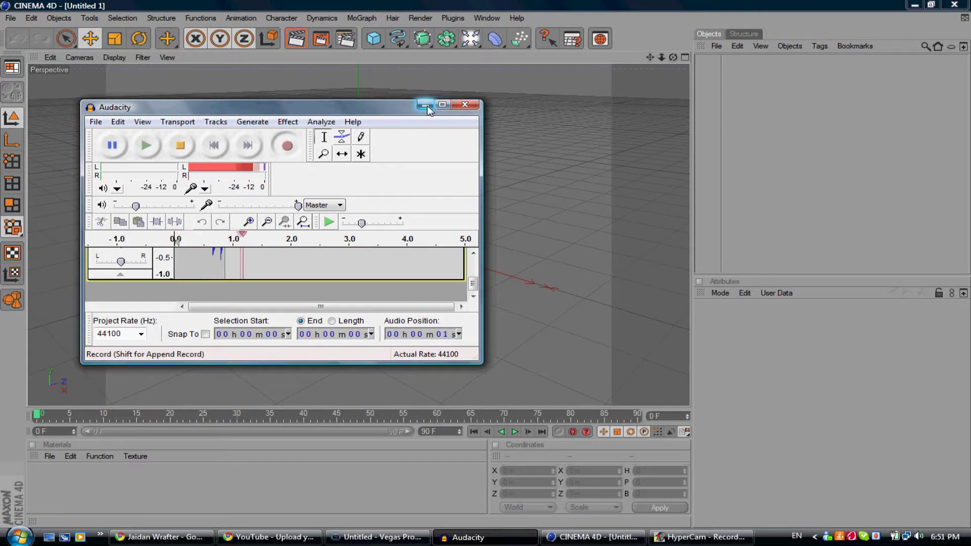
Minimize the Audacity window to reveal the empty Cinema 4D perspective viewport
left_click(425, 106)
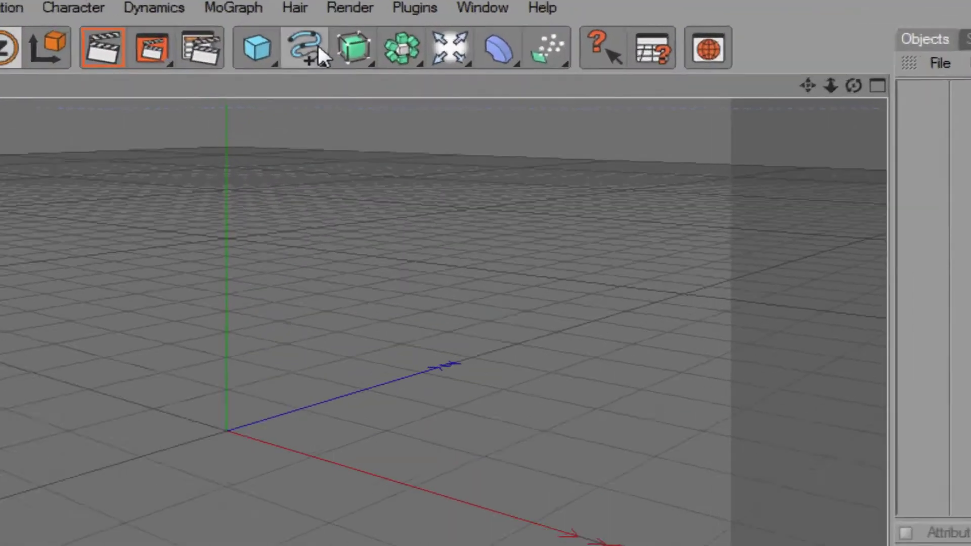
Add a Text spline and replace its placeholder text with 'GelDesigns'
left_click(317, 47)
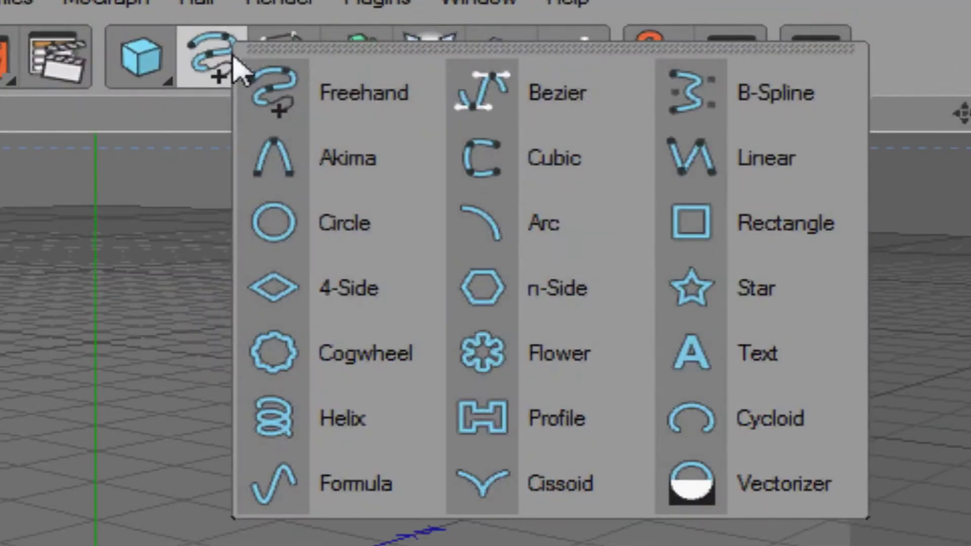
left_click(828, 355)
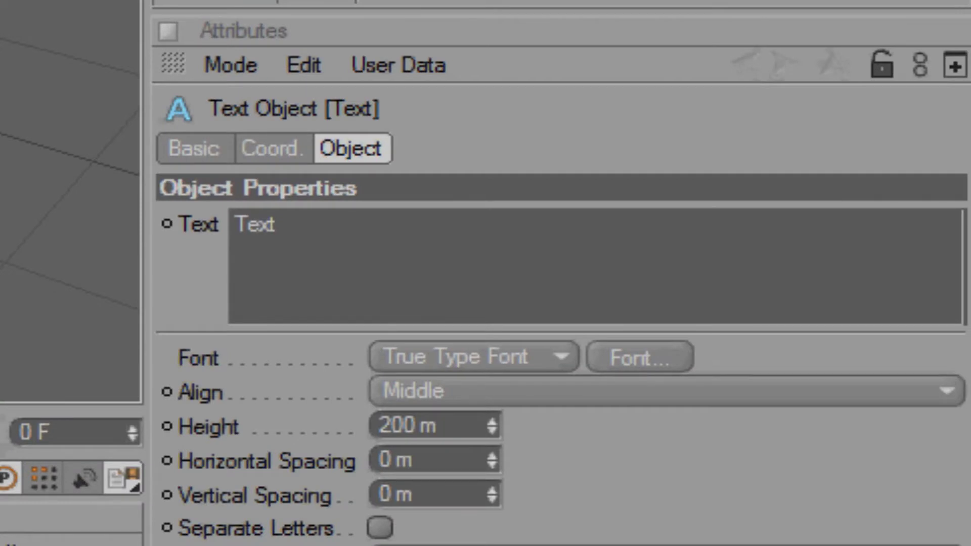
double_click(310, 223)
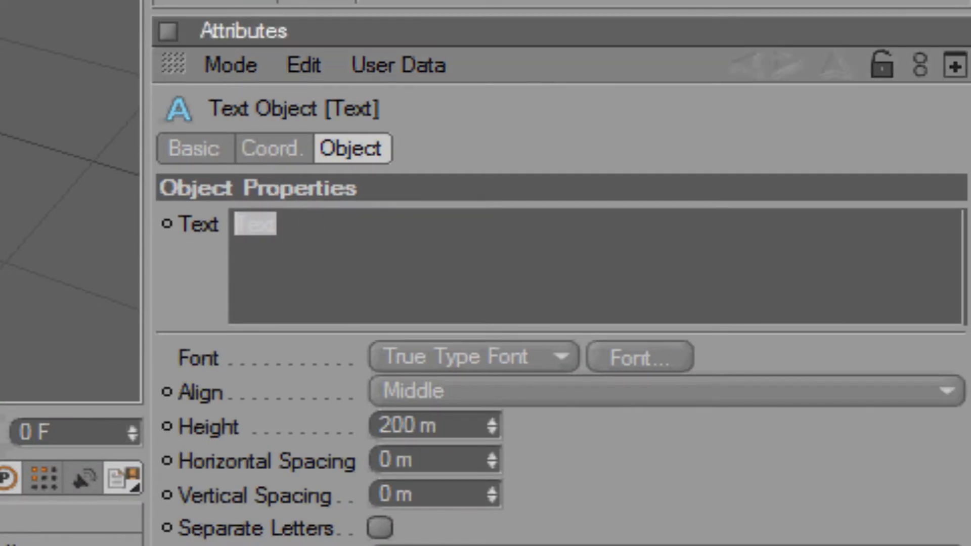
key("BackSpace")
type("GelDesigns")
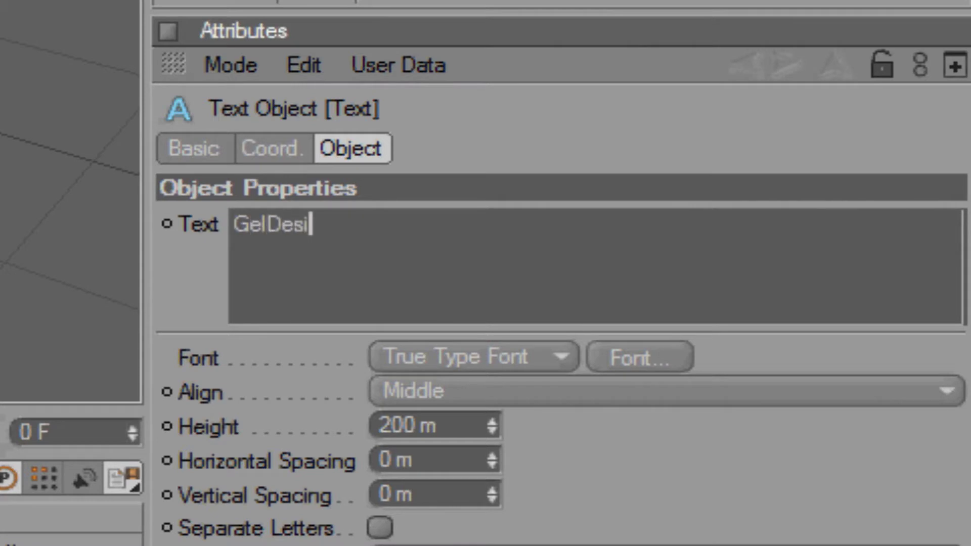
left_click(446, 147)
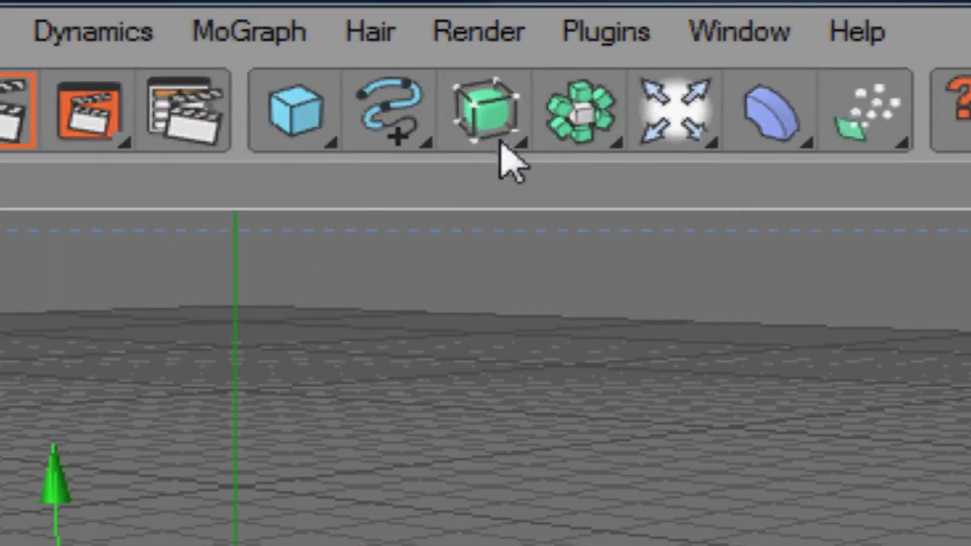
Add an Extrude NURBS and make the Text object its child in the Object Manager
left_click(501, 117)
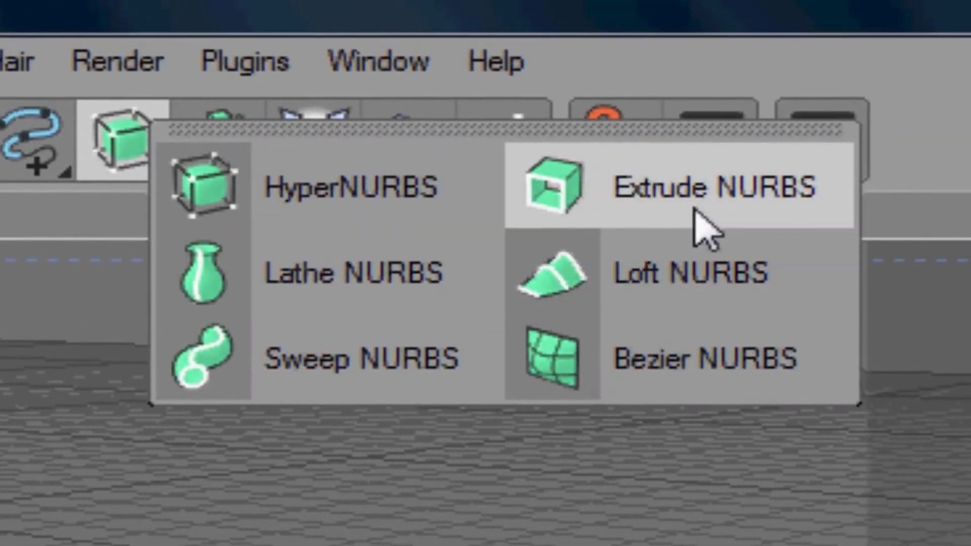
left_click(706, 230)
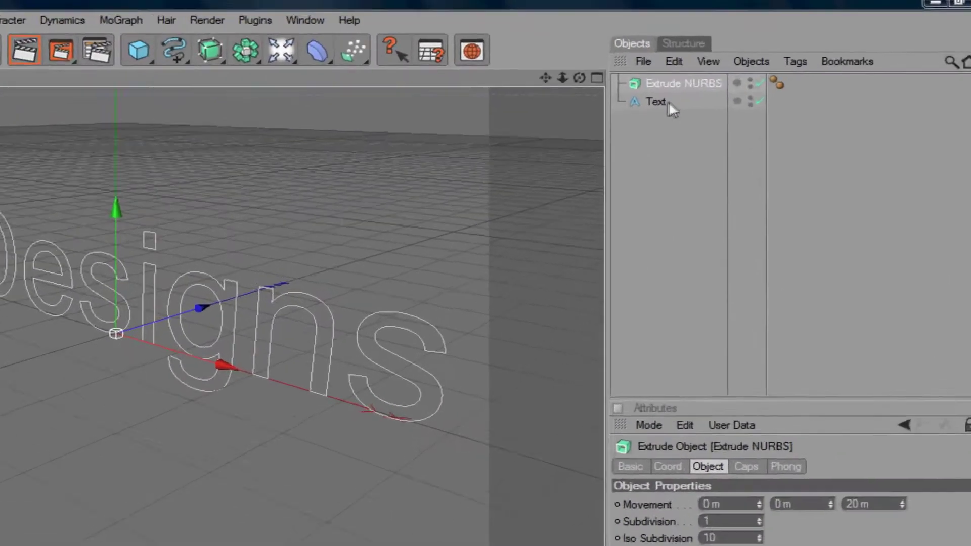
left_click(670, 105)
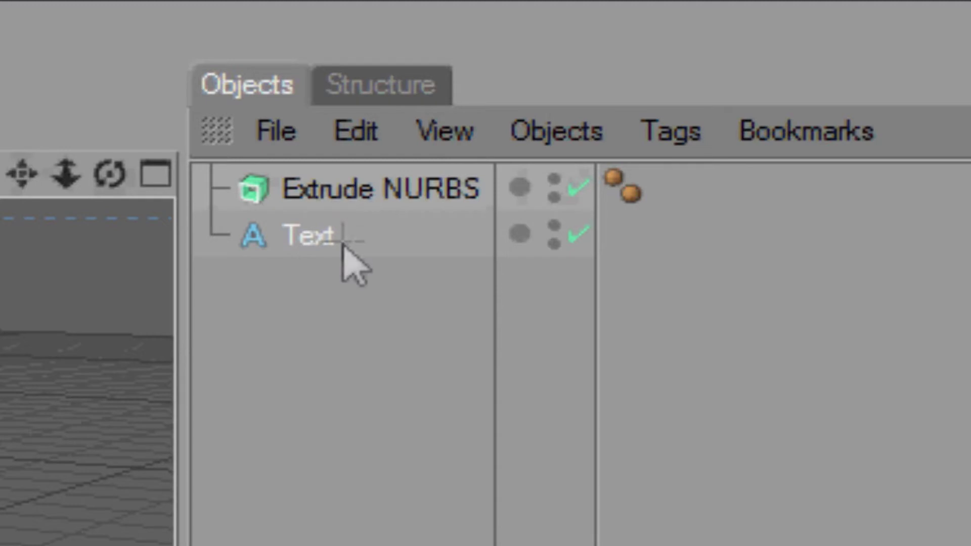
left_click_drag(336, 245, 333, 187)
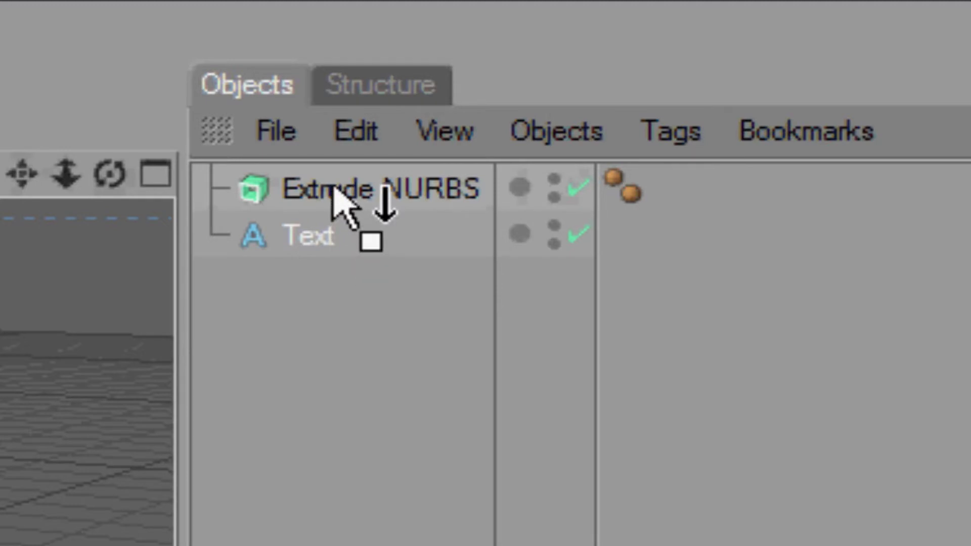
mouse_move(333, 189)
left_mouse_down()
mouse_move(336, 249)
mouse_move(335, 186)
left_mouse_up()
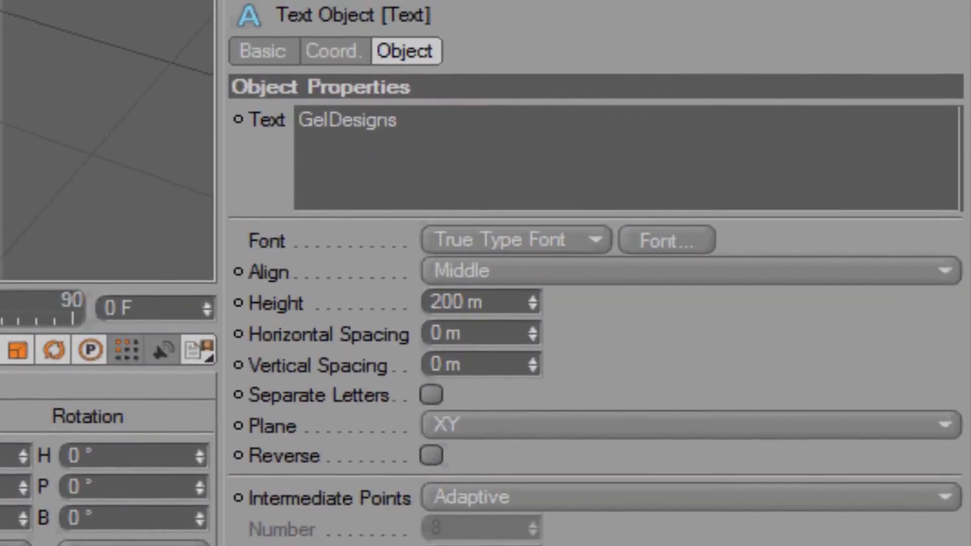
Set the text's font to ReservoirGrunge
left_click(666, 241)
type("re")
left_click(152, 142)
left_click(699, 112)
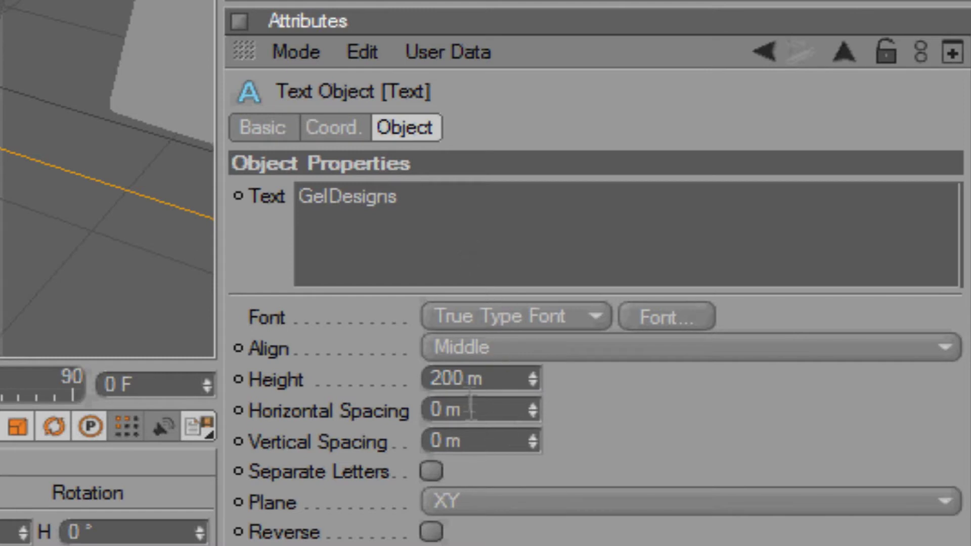
Set the Text object's Height to 120 m
double_click(456, 379)
key("BackSpace")
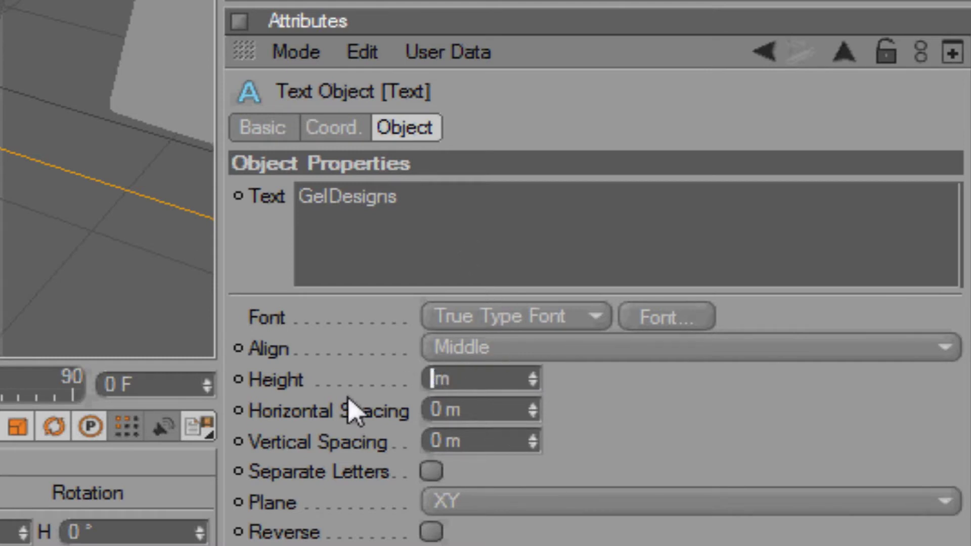
type("150")
key("Return")
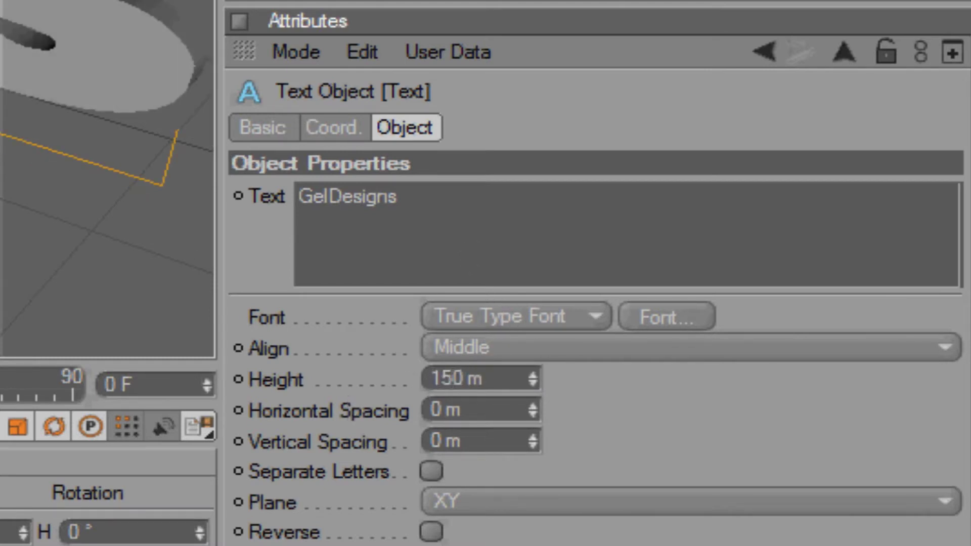
scroll(106, 177, "up", 2)
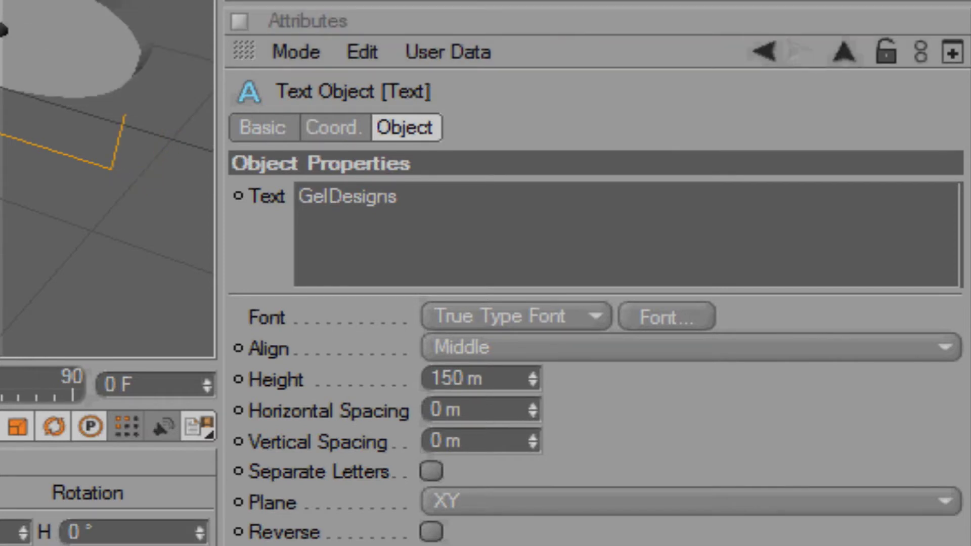
scroll(76, 76, "up", 2)
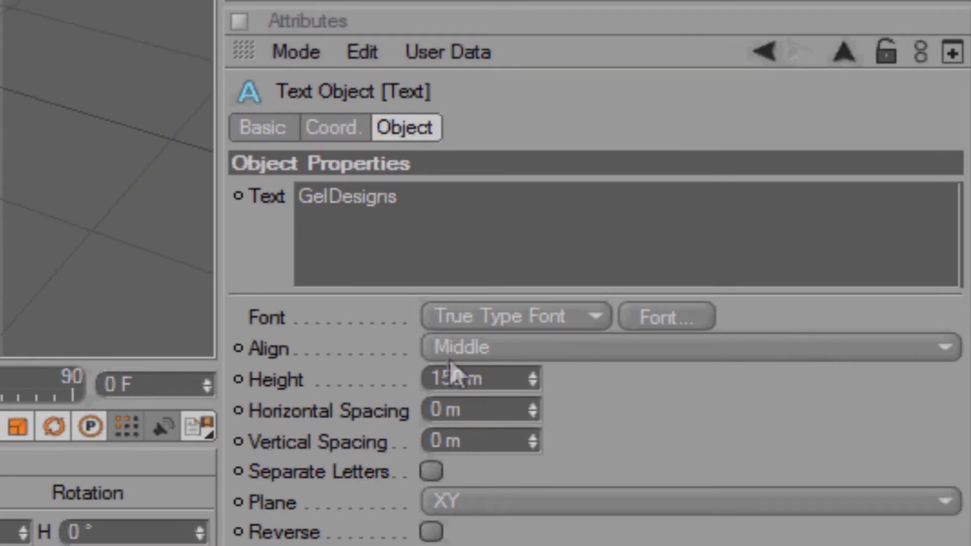
left_click(444, 379)
key("Right")
key("BackSpace")
type("2")
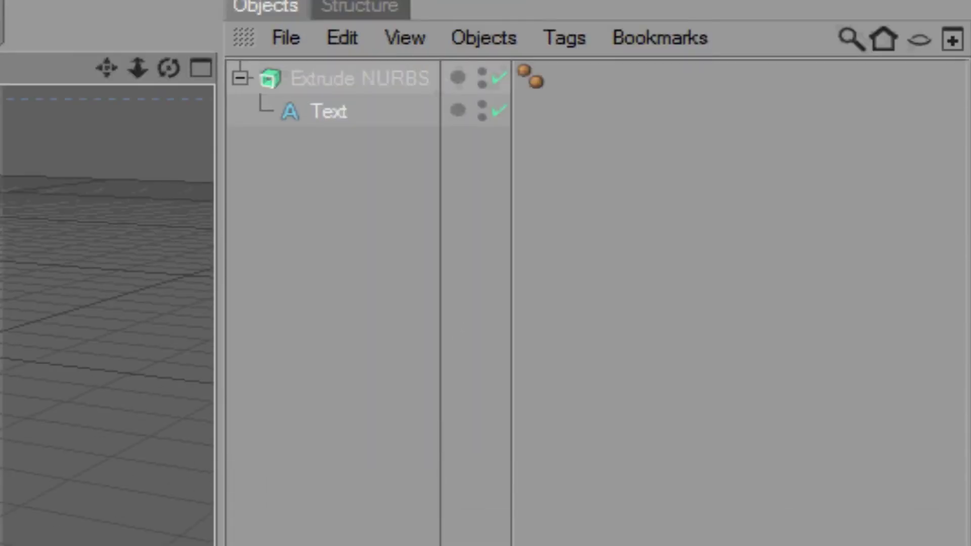
Change the Extrude NURBS third Movement value from 20 m to 50 m
left_click(373, 81)
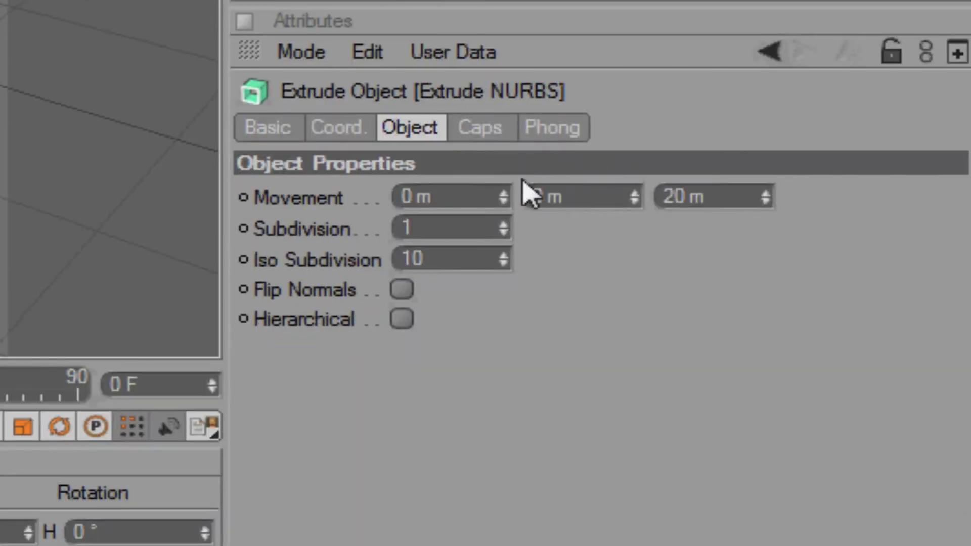
double_click(690, 196)
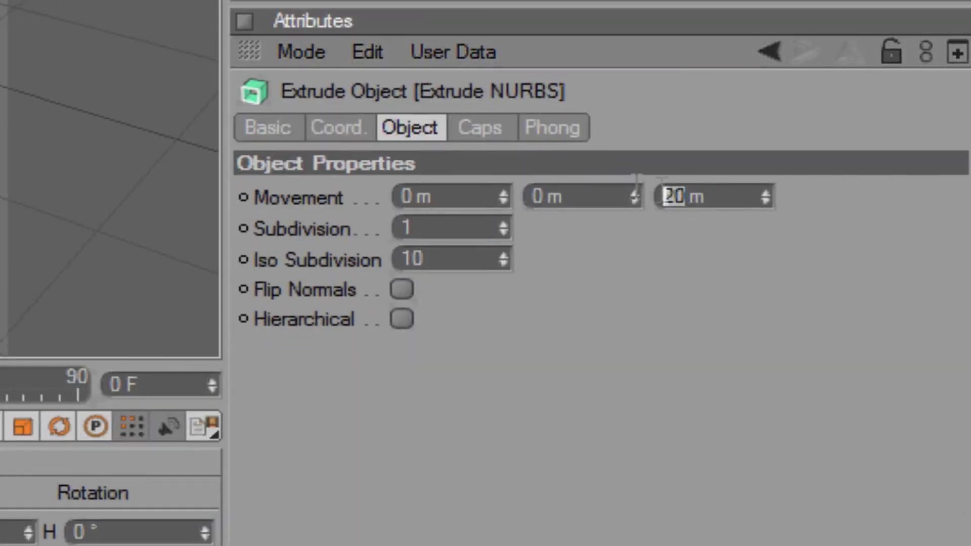
type("70")
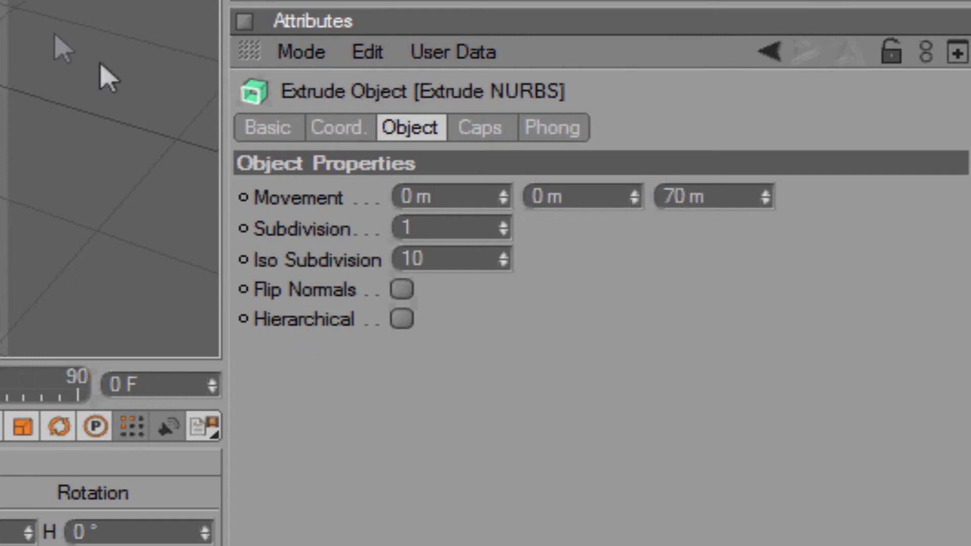
left_click_drag(674, 197, 666, 197)
key("BackSpace")
type("5")
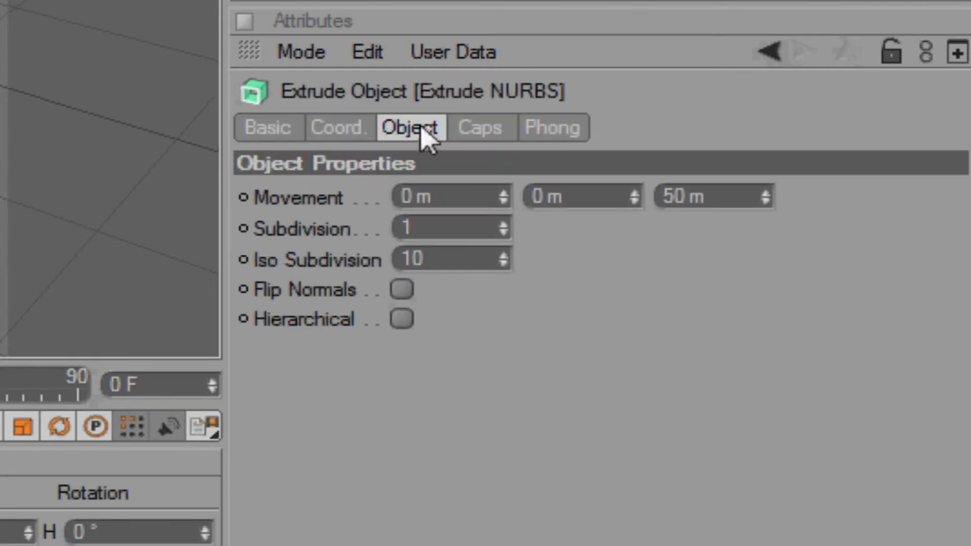
In the Caps tab, set the Start cap to Fillet Cap
left_click(498, 130)
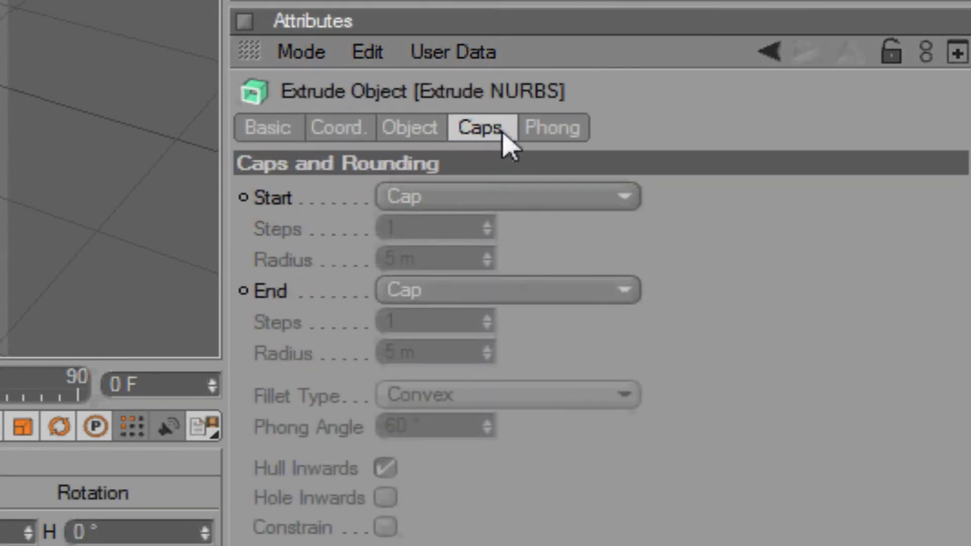
left_click(434, 199)
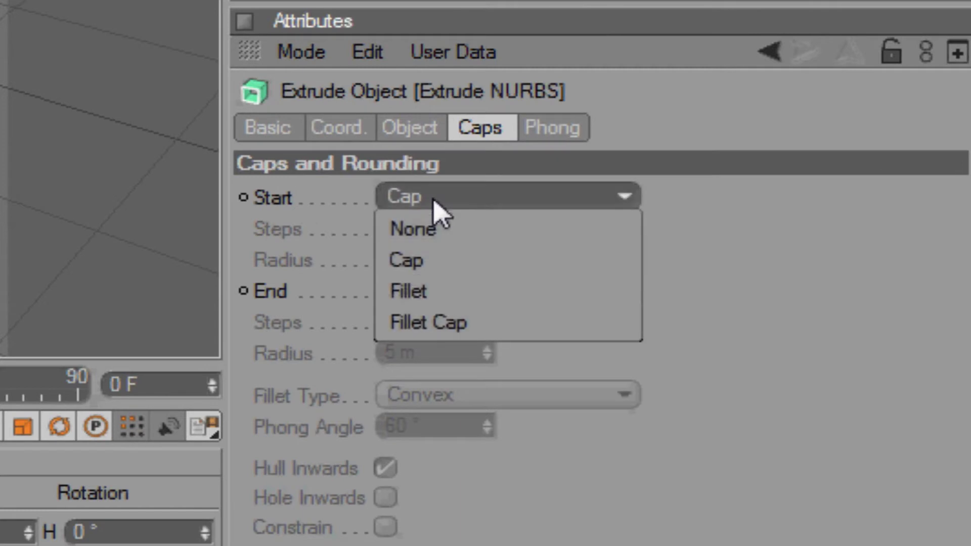
left_click(498, 327)
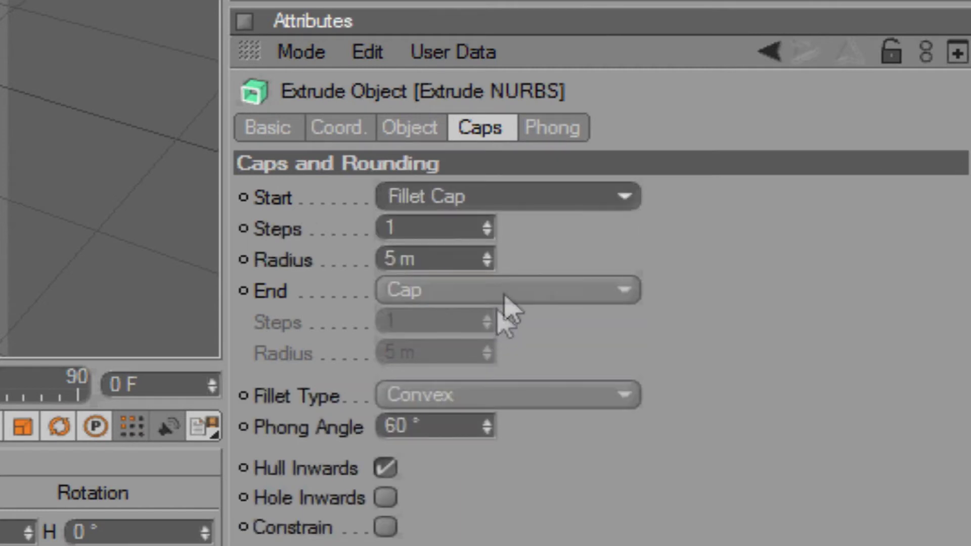
left_click(400, 257)
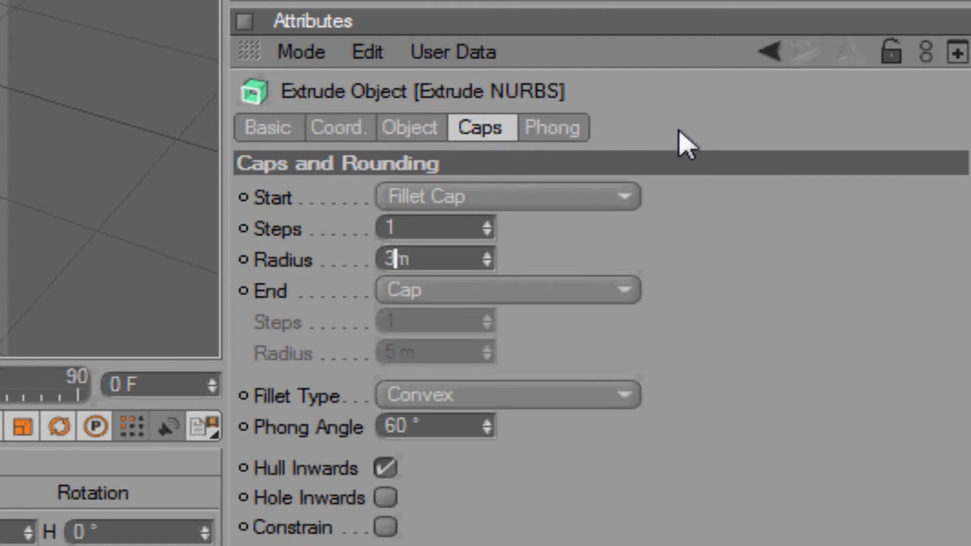
Set the End cap to Fillet Cap with a 3 m radius
left_click(456, 294)
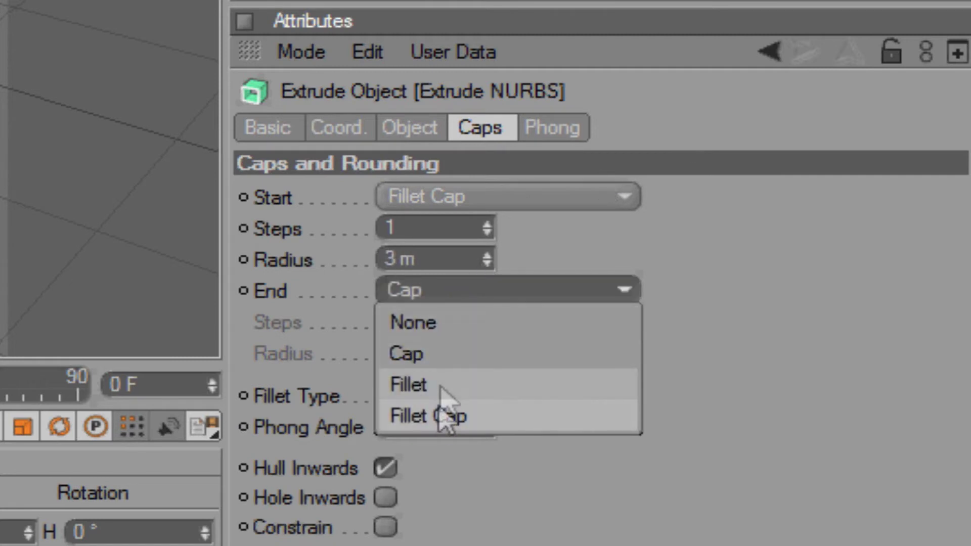
left_click(440, 416)
left_click(397, 351)
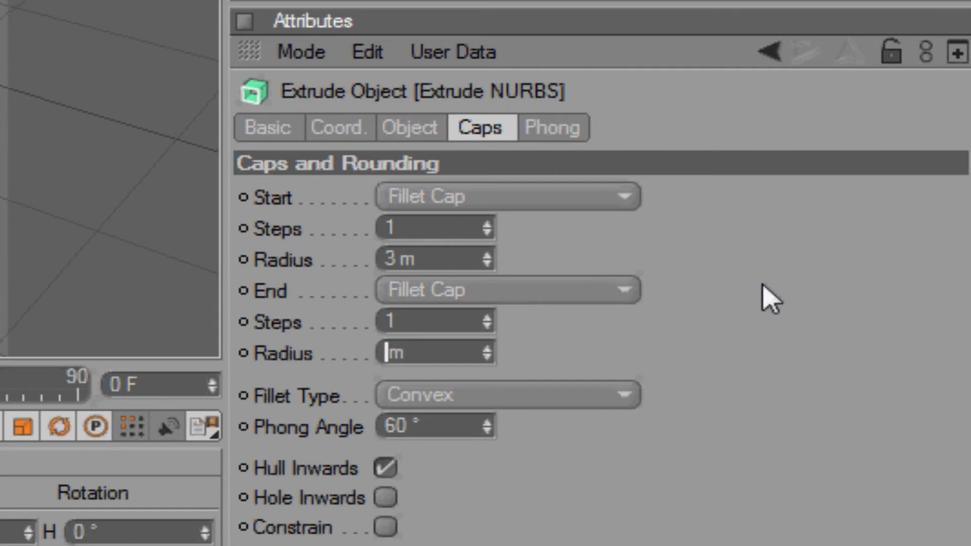
type("3")
key("Return")
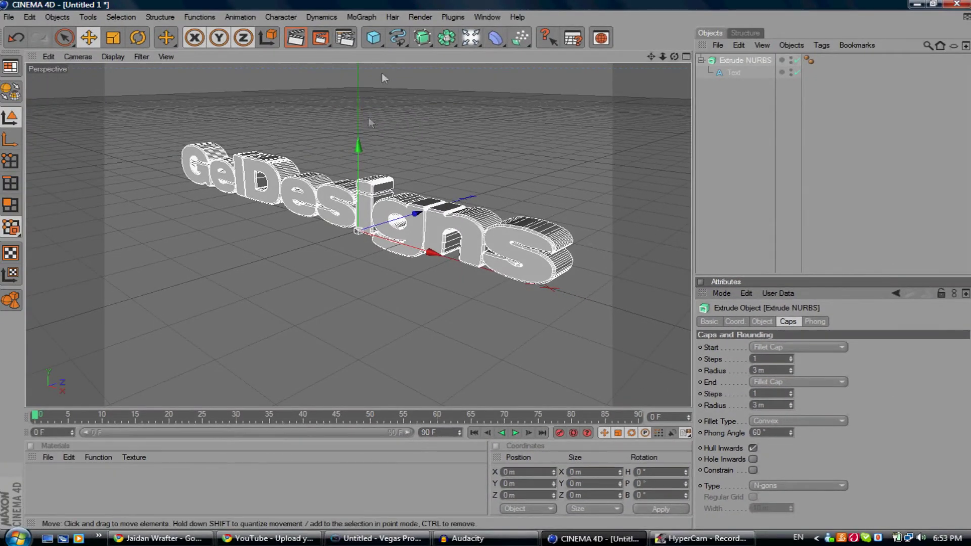
Make a test render of the text in the Picture Viewer
left_click(419, 17)
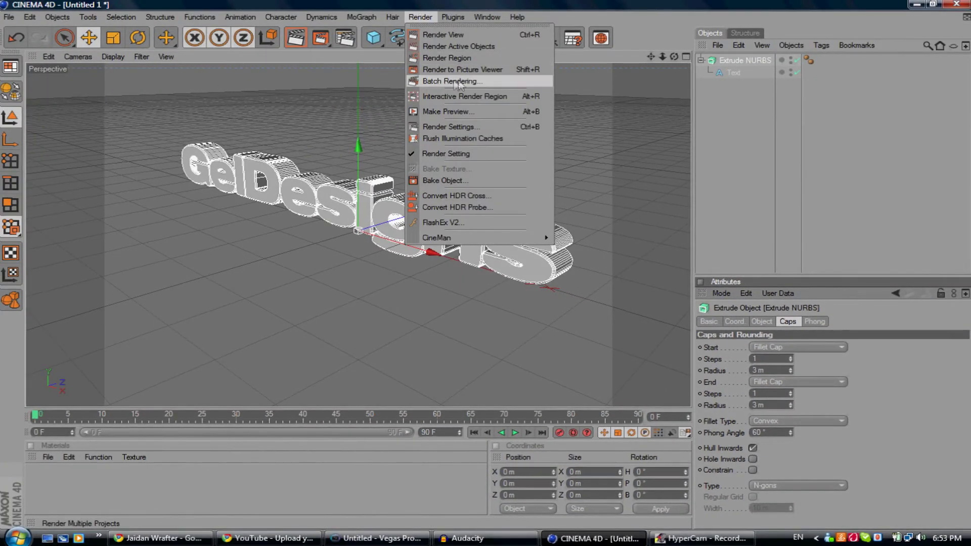
left_click(469, 73)
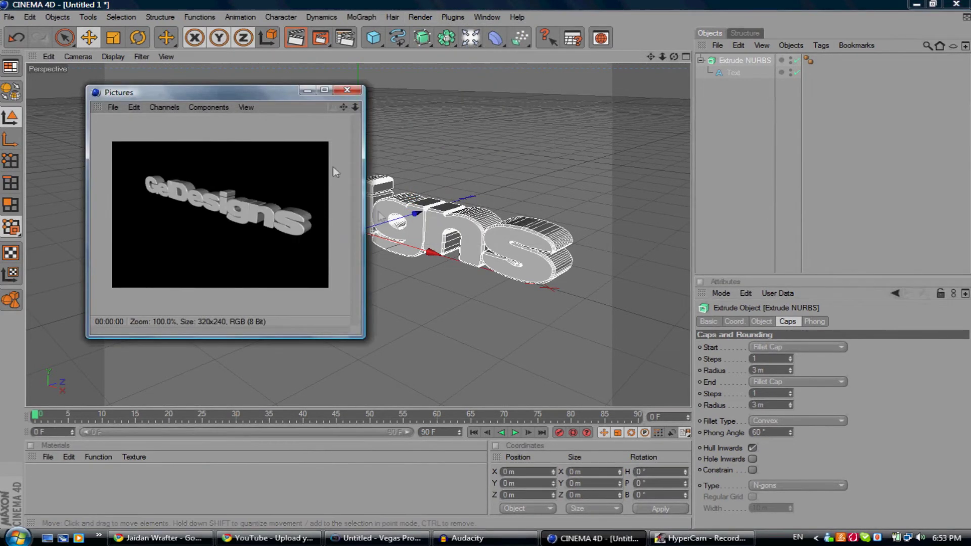
left_click(347, 90)
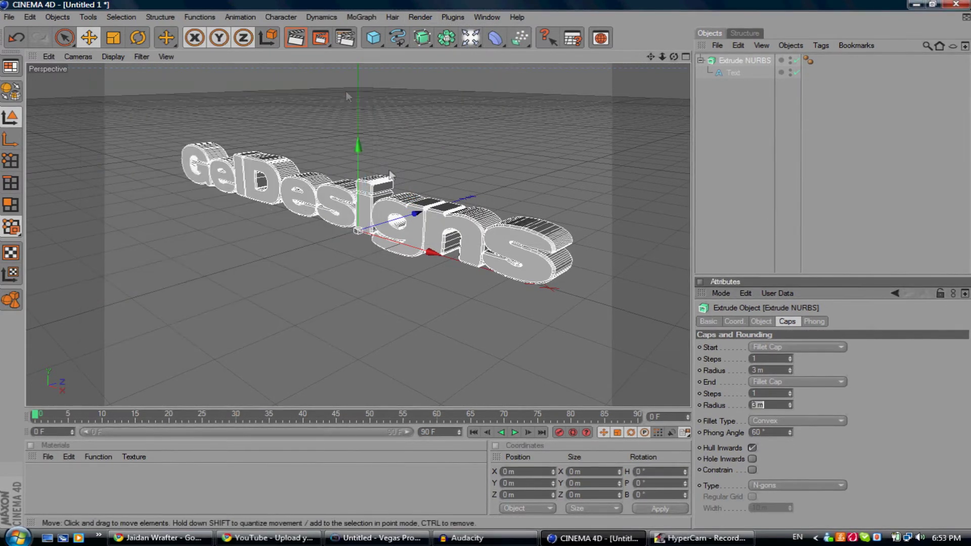
Move the text along X to -46.956 m and test-render it again
scroll(445, 288, "up", 2)
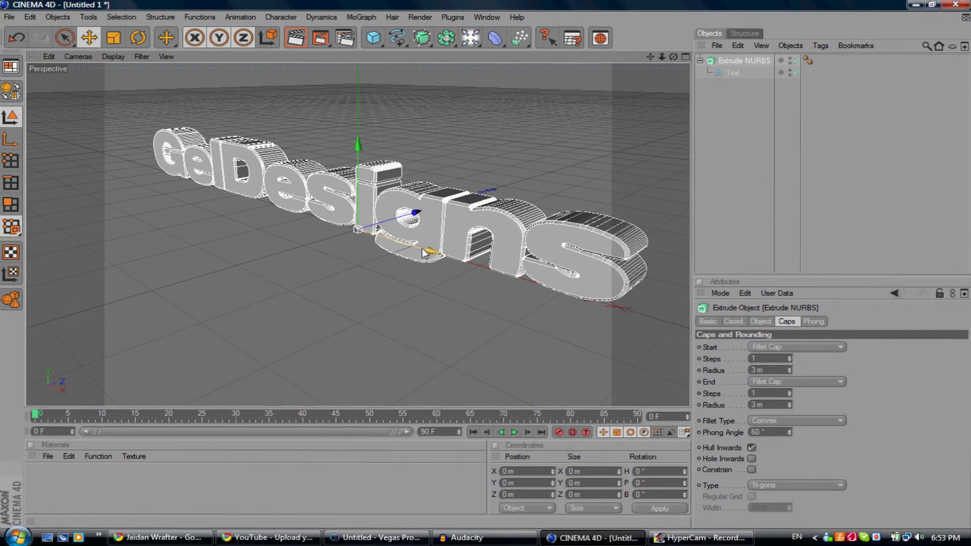
left_click_drag(432, 251, 406, 244)
left_click(420, 17)
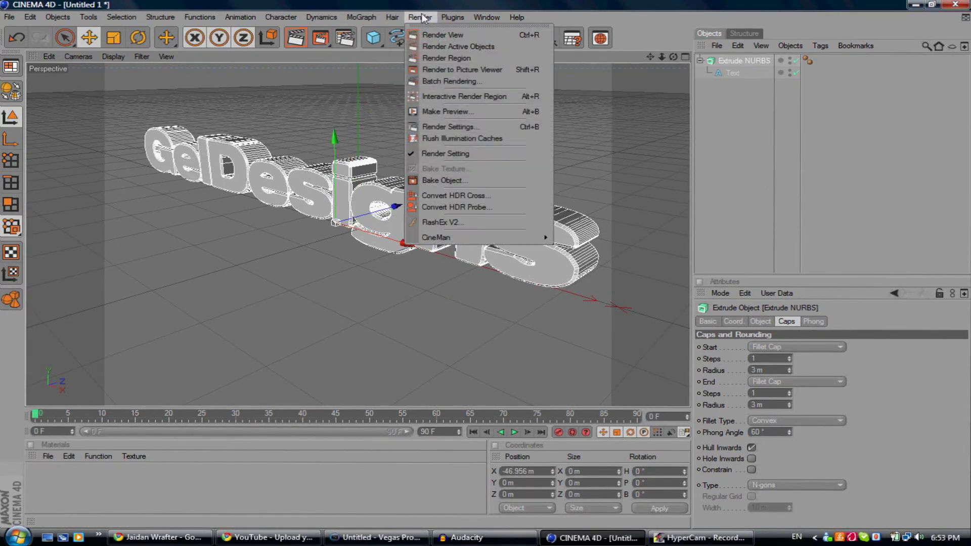
left_click(429, 69)
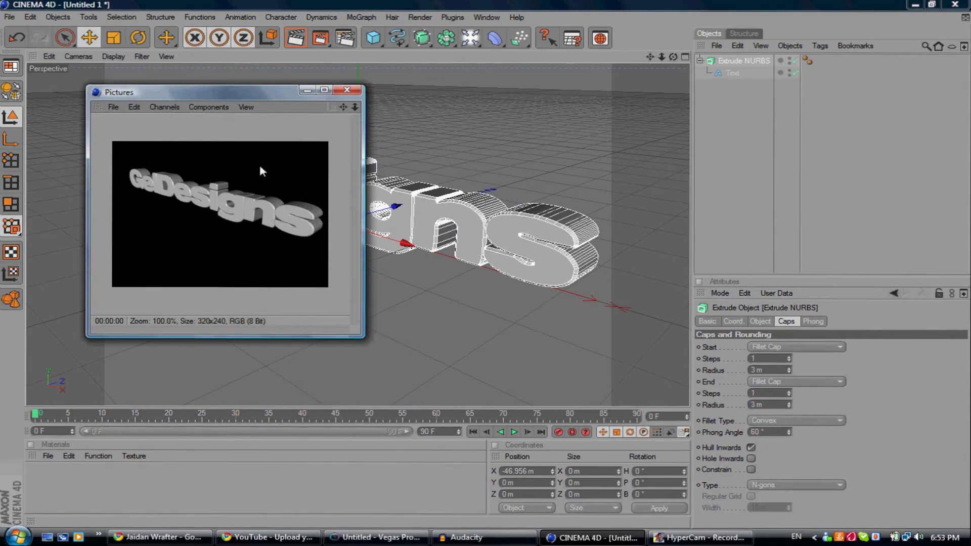
left_click(347, 90)
left_click(250, 290)
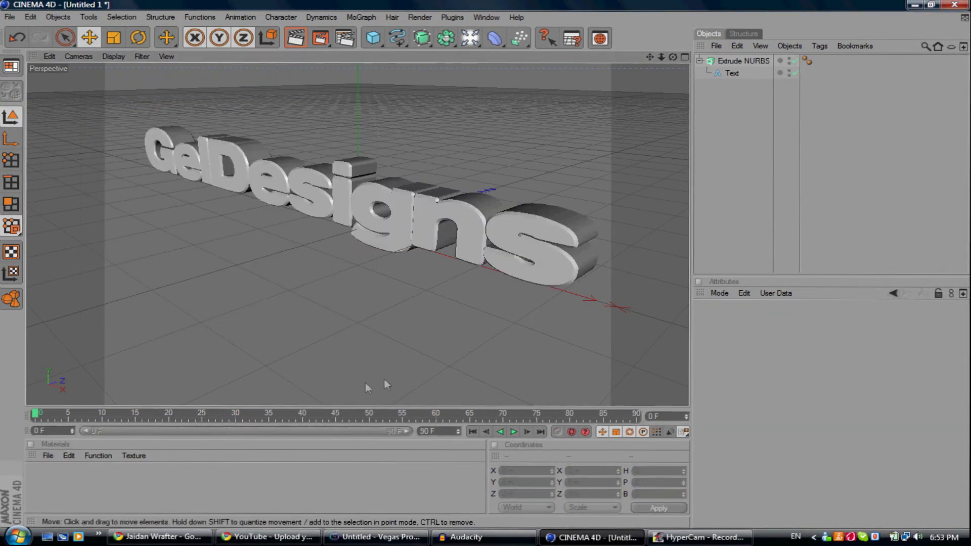
Create a Nukei shader material and apply it to the GelDesigns text
left_click(48, 456)
mouse_move(86, 324)
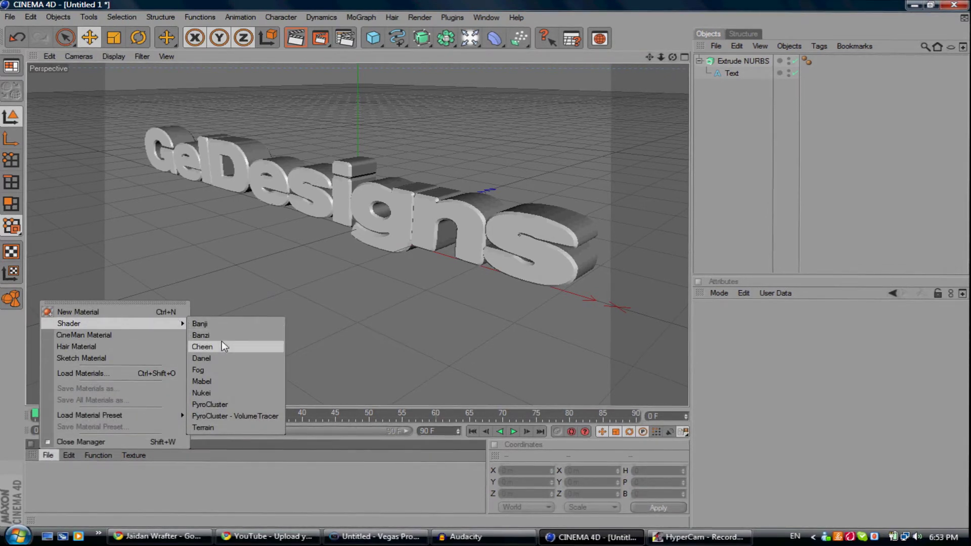
left_click(238, 393)
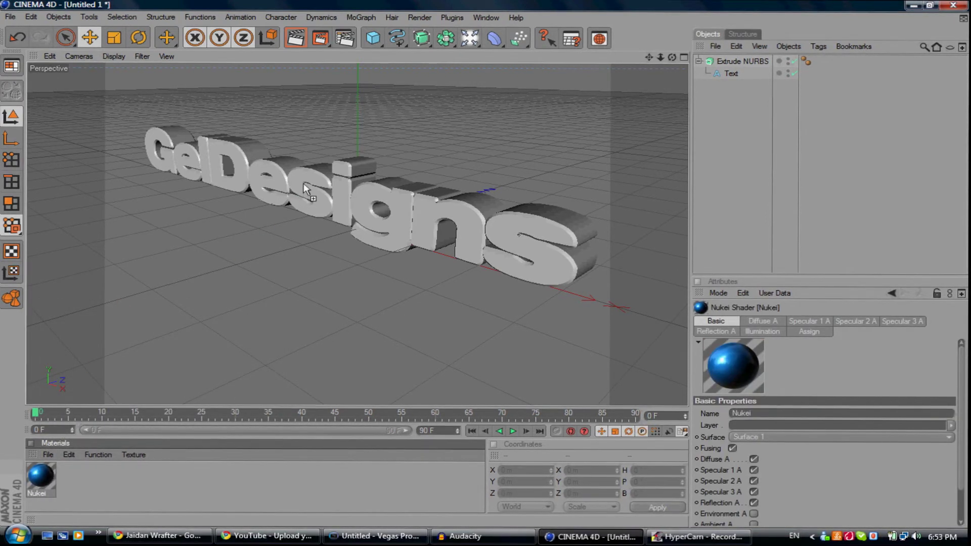
left_click_drag(304, 185, 305, 186)
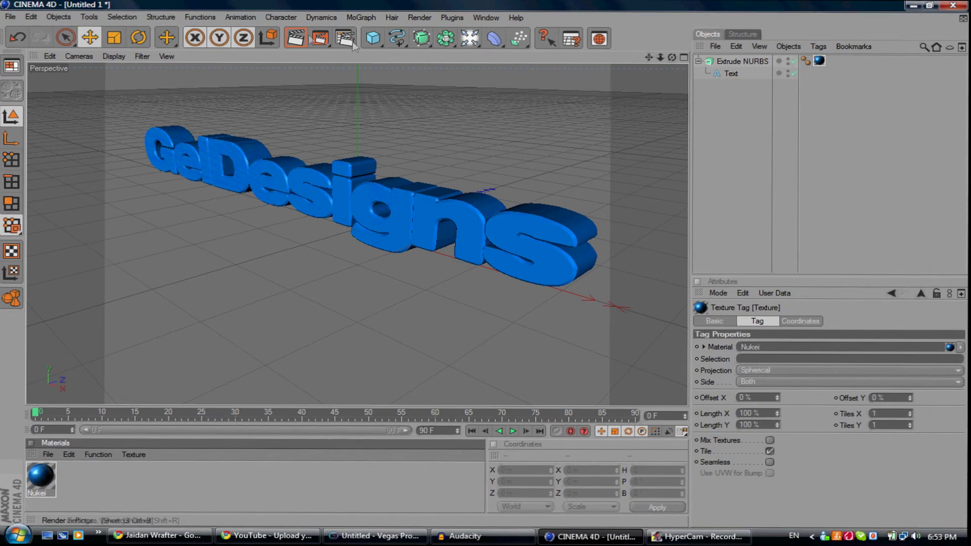
Add a Plane object with Width and Height both set to 999999 m
left_click(377, 43)
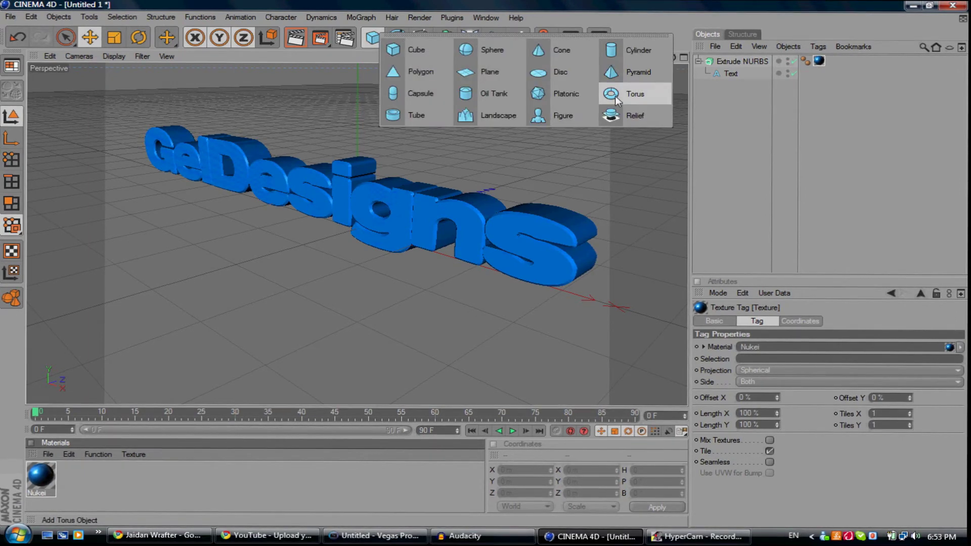
left_click(481, 72)
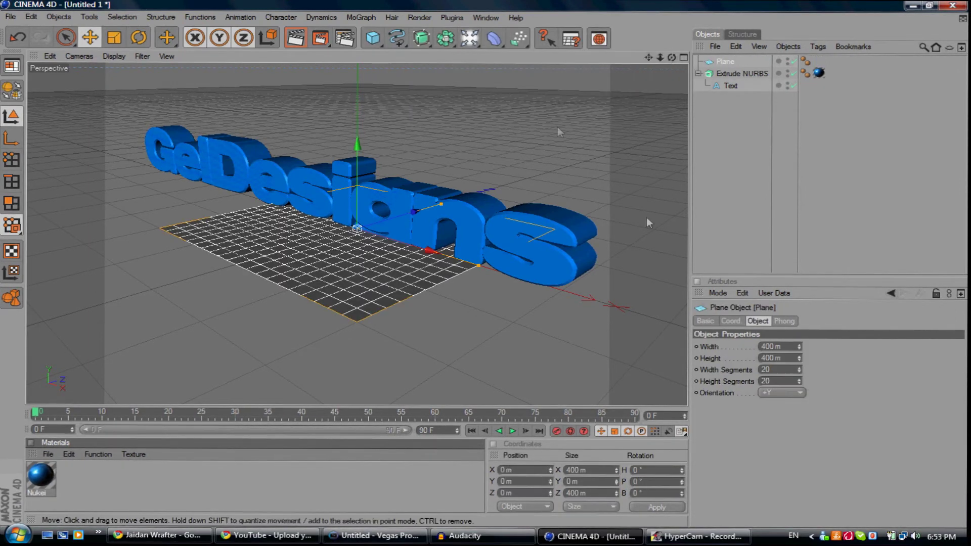
double_click(774, 346)
type("99999")
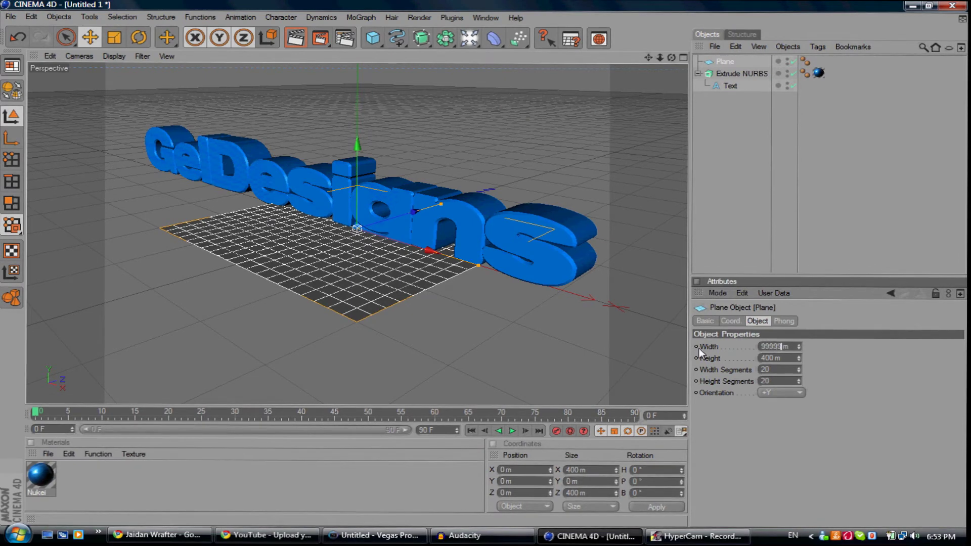
type("9")
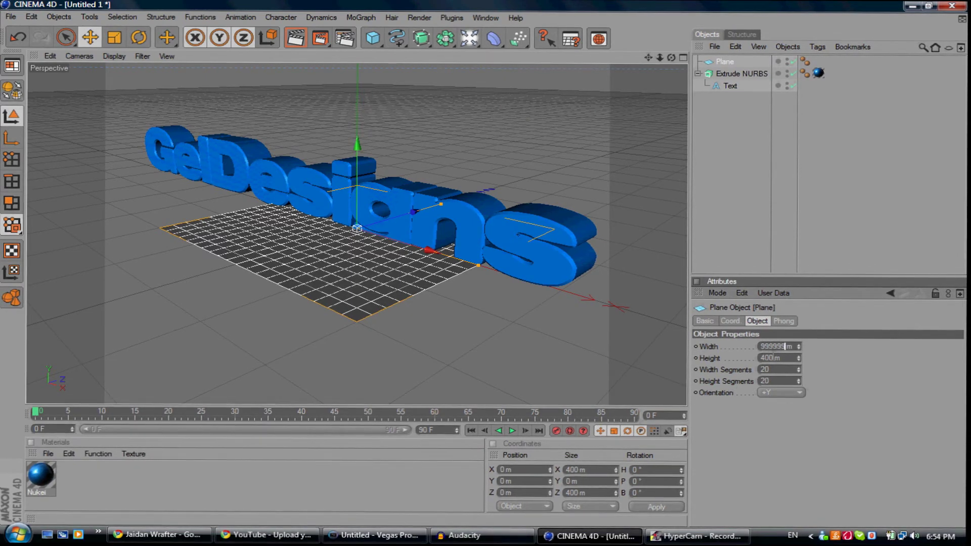
double_click(774, 357)
type("99999 ")
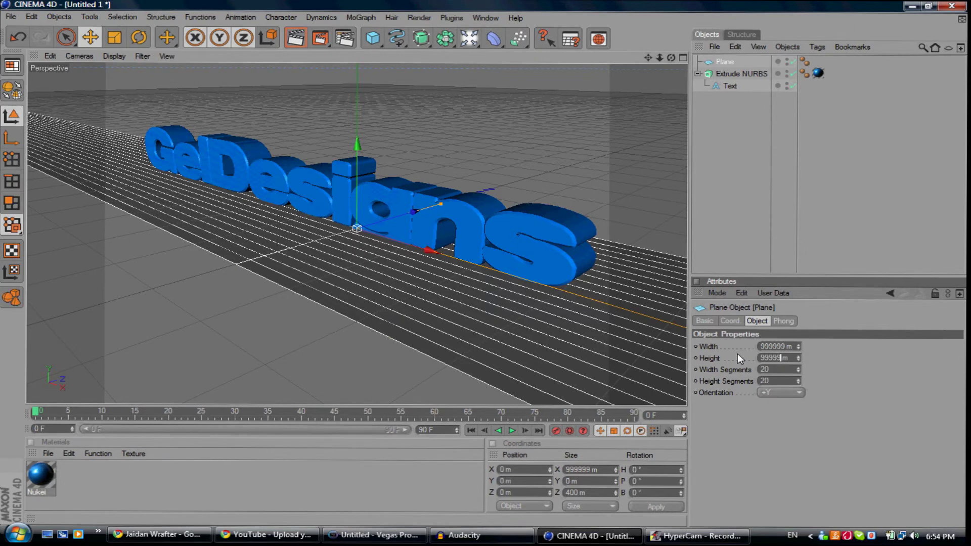
type("9")
key("Return")
right_click(43, 463)
Create a red Danel shader material and apply it to the floor plane
key("Escape")
left_click(49, 453)
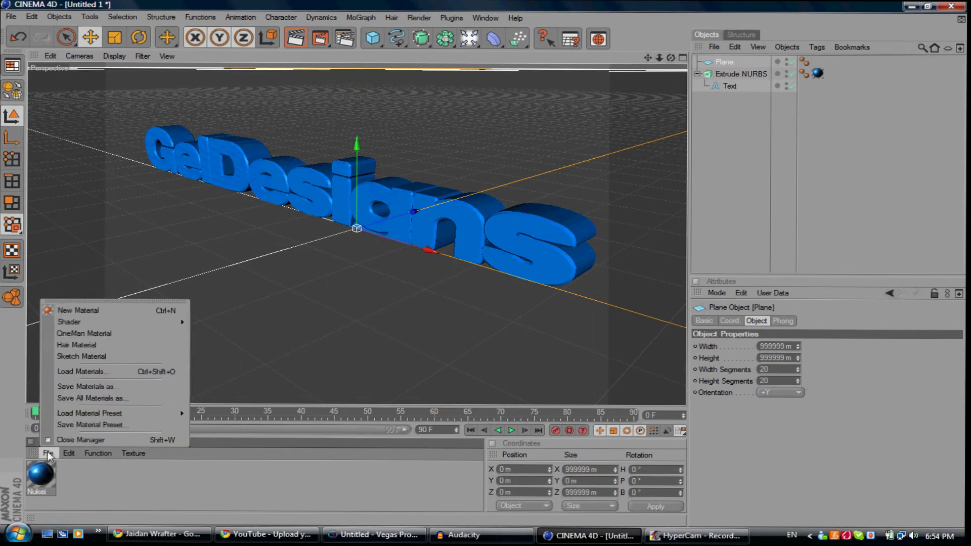
mouse_move(116, 322)
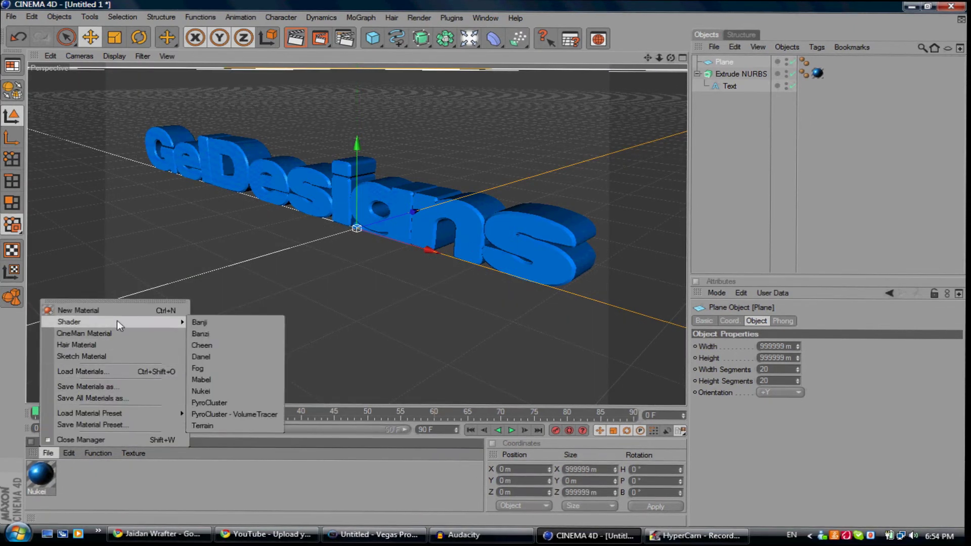
left_click(223, 356)
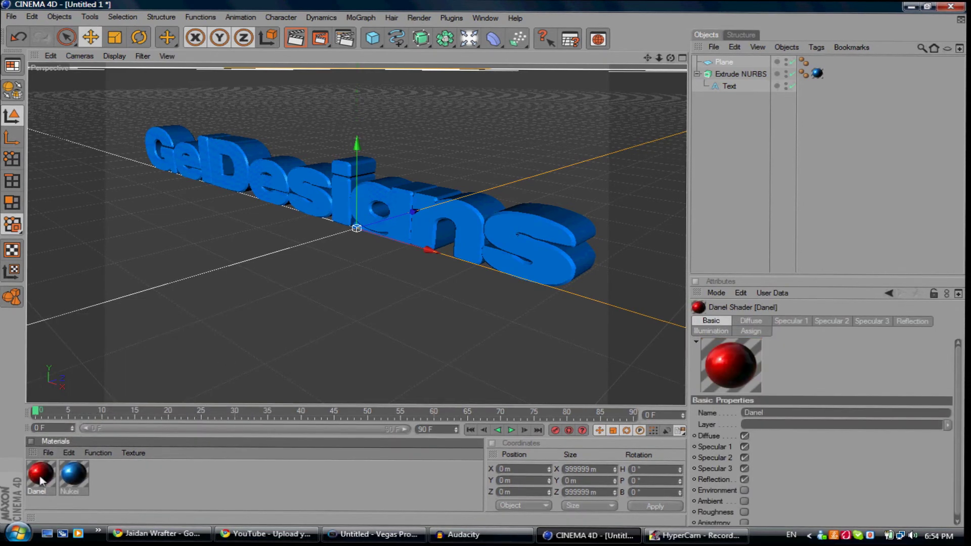
left_click_drag(40, 481, 108, 329)
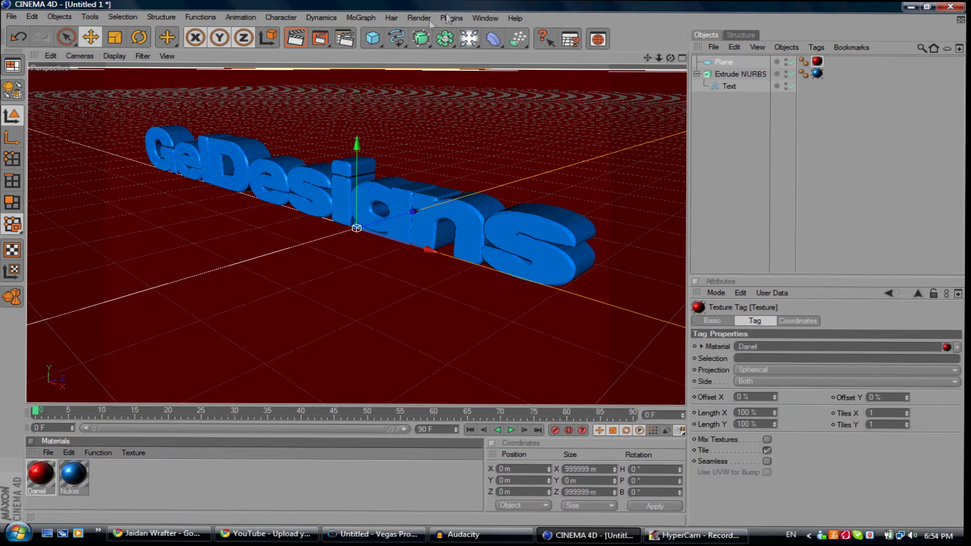
Render the current view with Ctrl+R
left_click(428, 20)
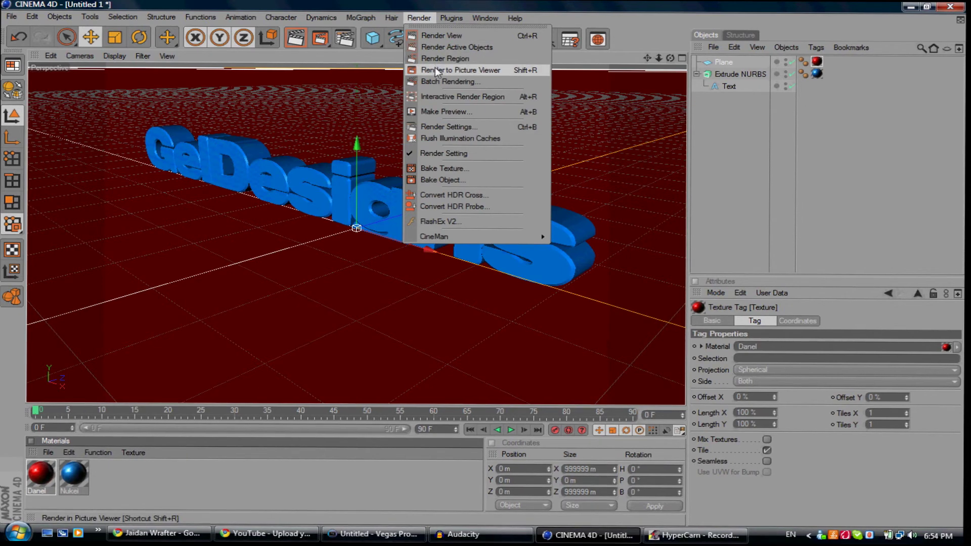
key("Escape")
key("ctrl+r")
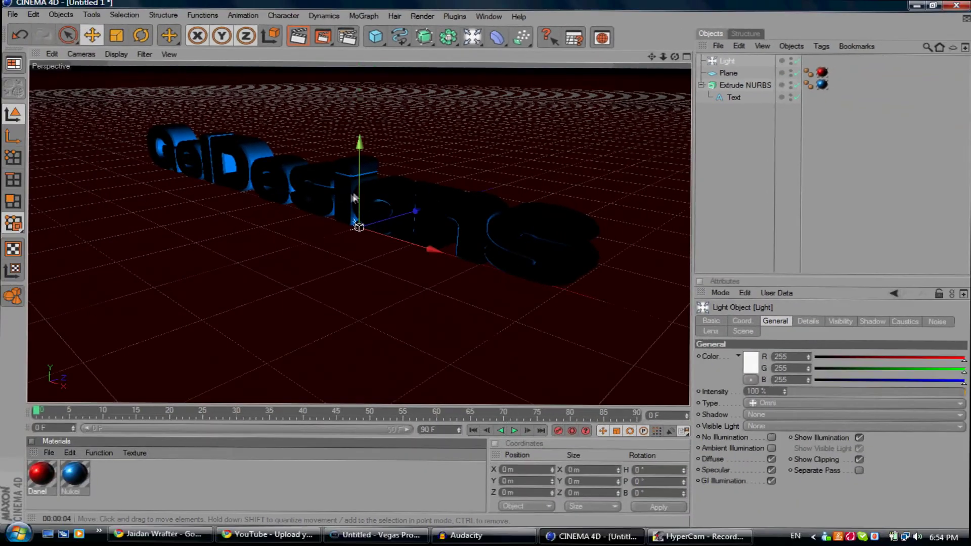
Raise the first light above the floor, then add a second light above the text near the G
left_click_drag(354, 199, 487, 140)
left_click(473, 37)
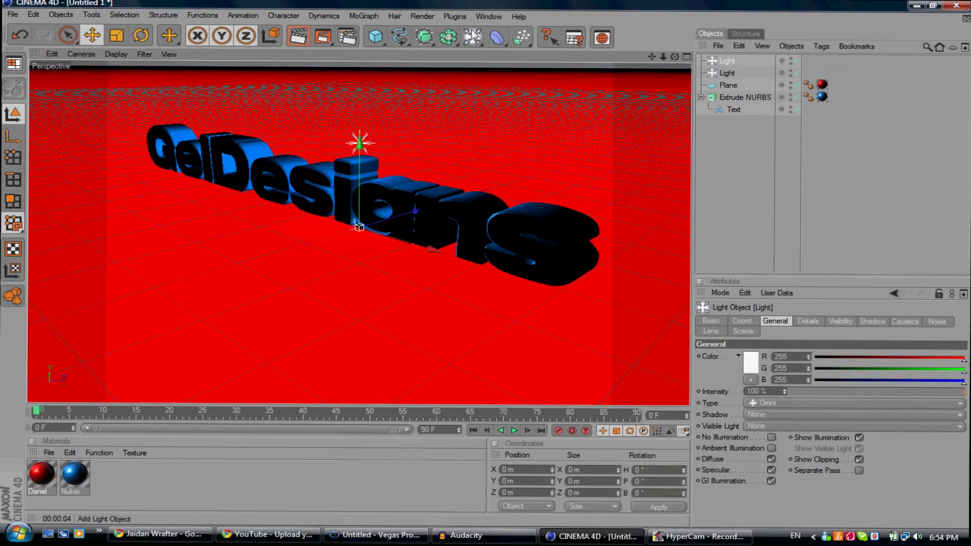
left_click_drag(391, 246, 318, 183)
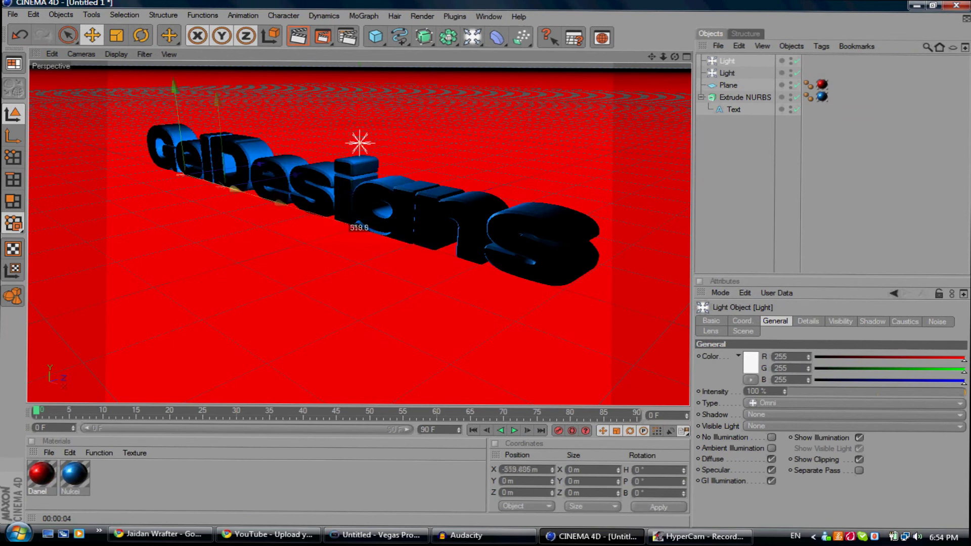
left_click_drag(158, 133, 154, 81)
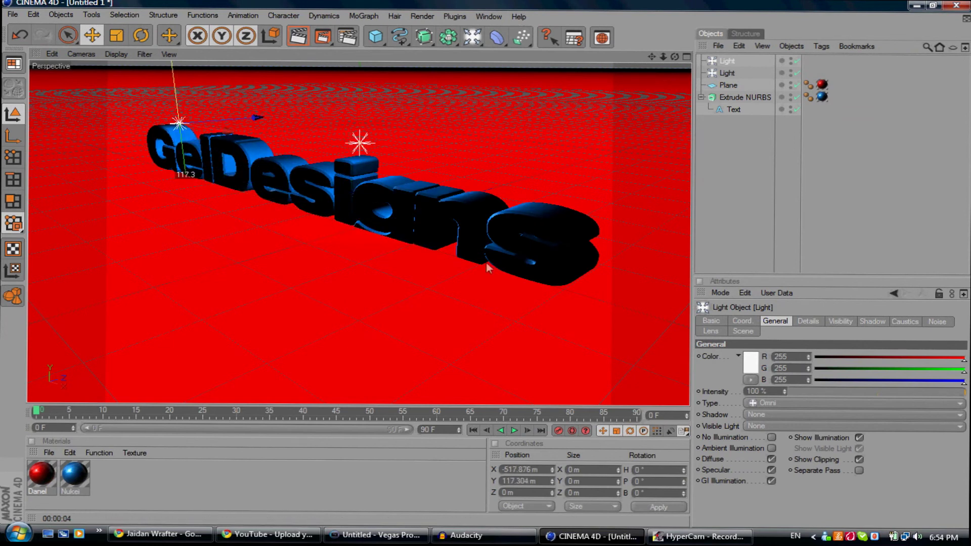
Add a third light to the right, raise it above the text, and render the view
left_click(474, 37)
left_click_drag(376, 229, 384, 235)
left_click_drag(530, 277, 542, 183)
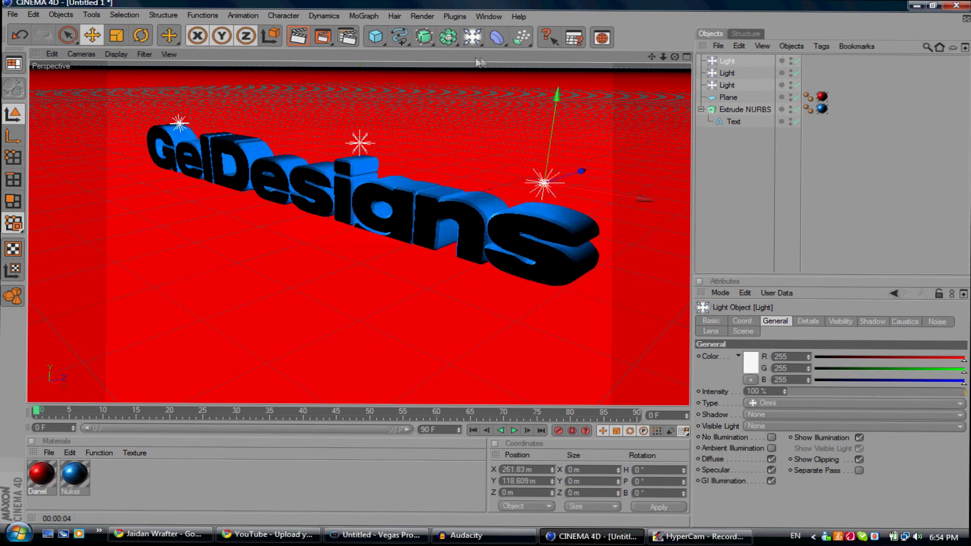
left_click(422, 16)
left_click(430, 35)
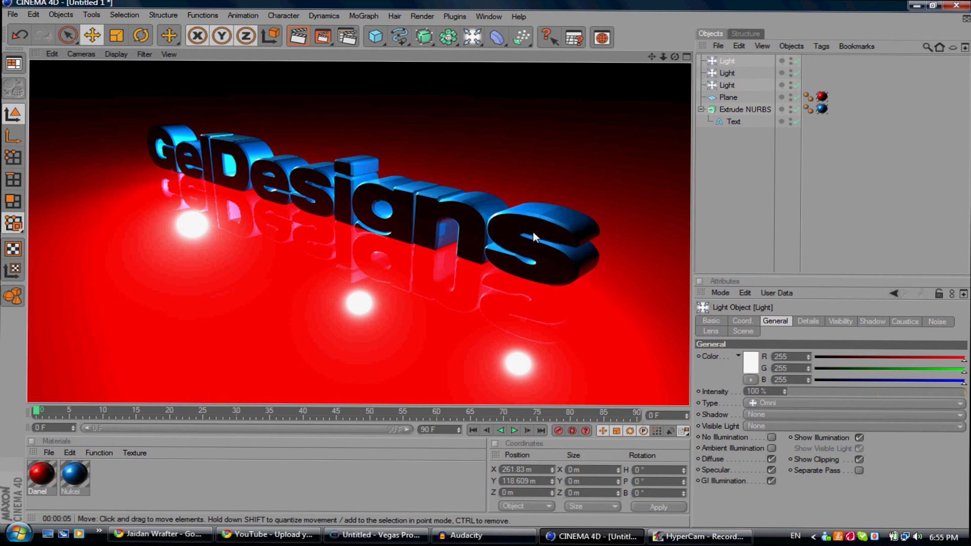
Let the Render View finish the blue GelDesigns text on the reflective red floor
left_click(701, 537)
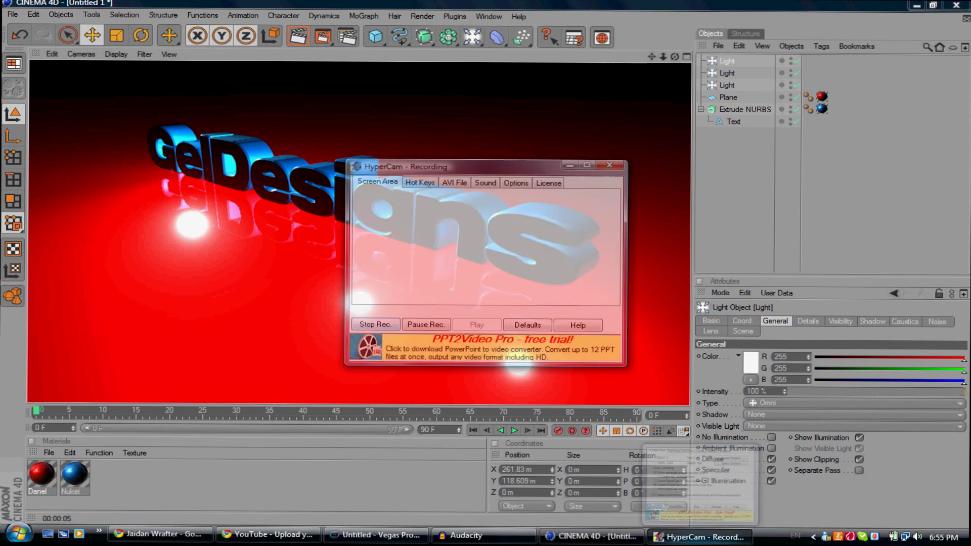